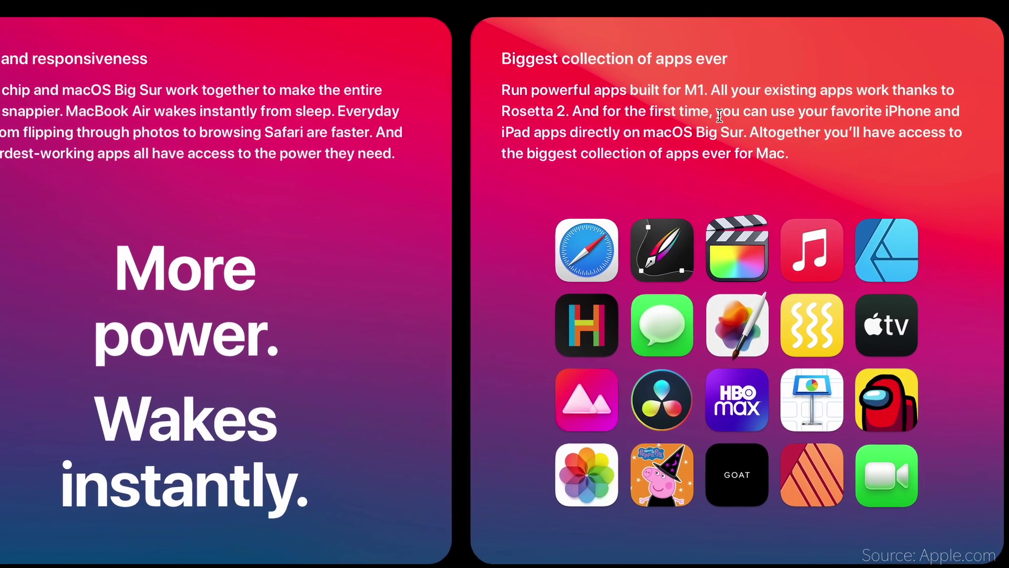
# Highlight the Big Sur iPhone-apps sentence and Kingdom Rush HD's $6.99 price, then clear it.
pyautogui.moveTo(719, 115); pyautogui.dragTo(732, 123)
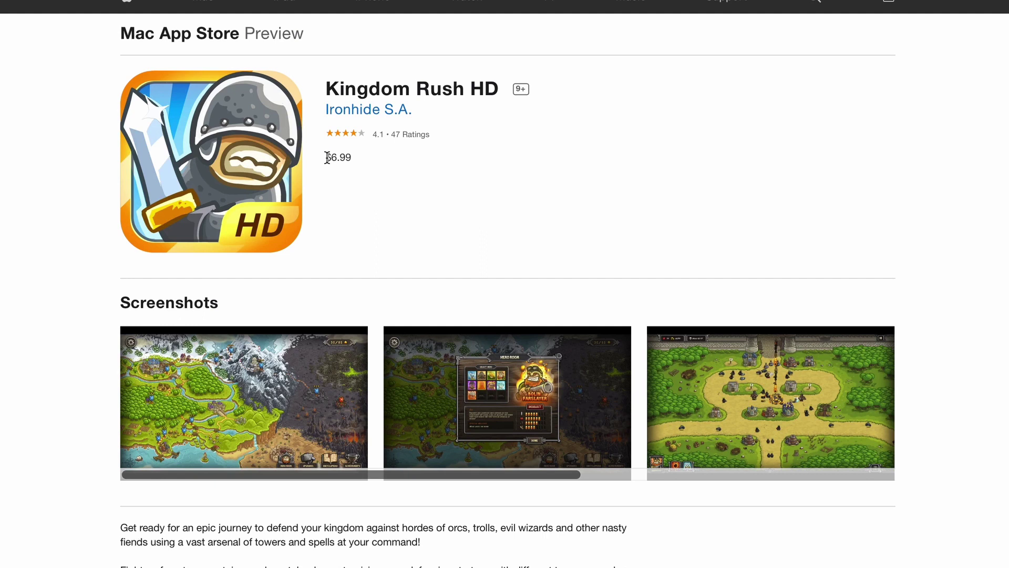
pyautogui.moveTo(326, 158); pyautogui.dragTo(356, 157)
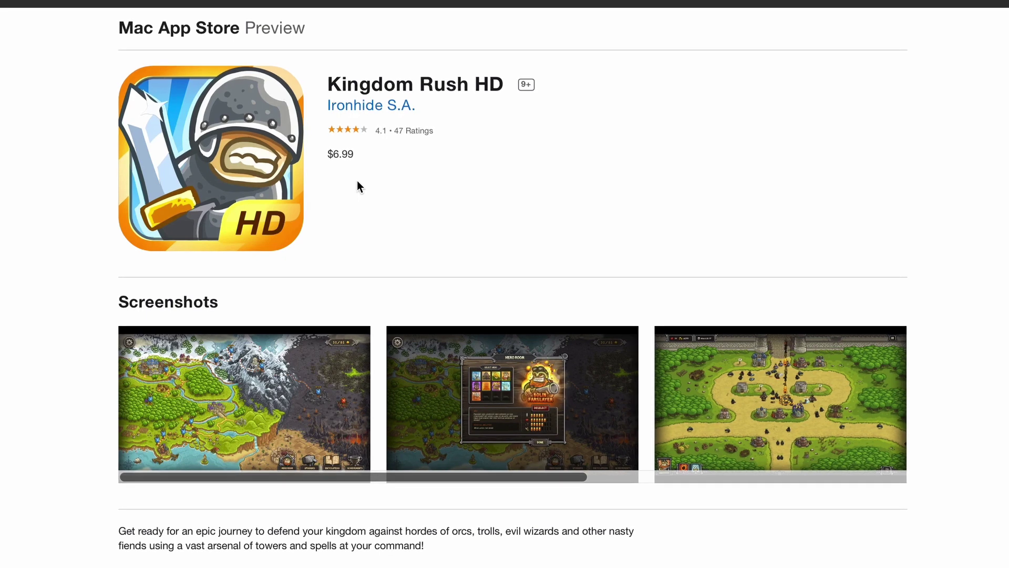
pyautogui.click(411, 169)
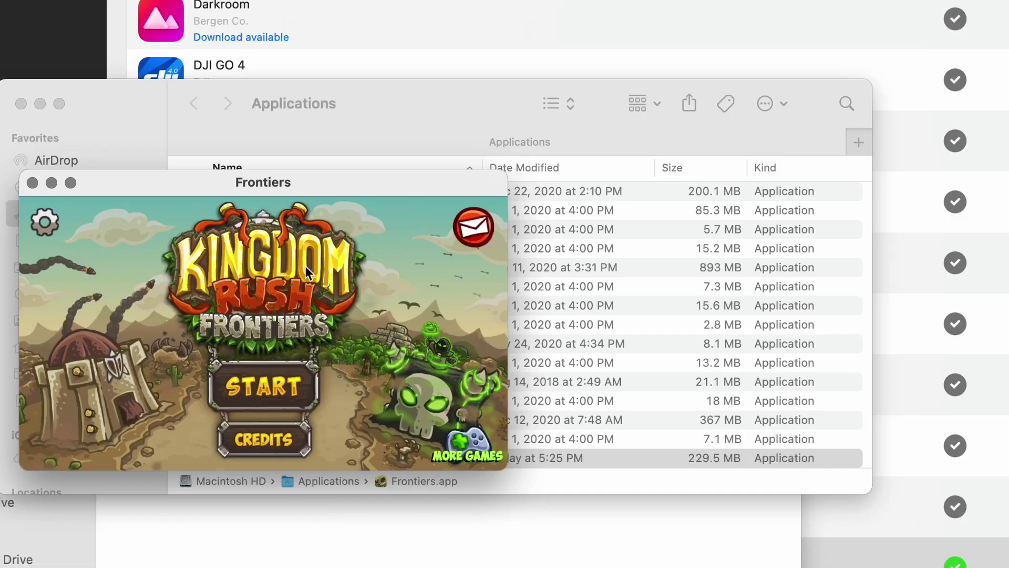
# Start a new Frontiers game in the first save slot on Casual difficulty.
pyautogui.click(269, 378)
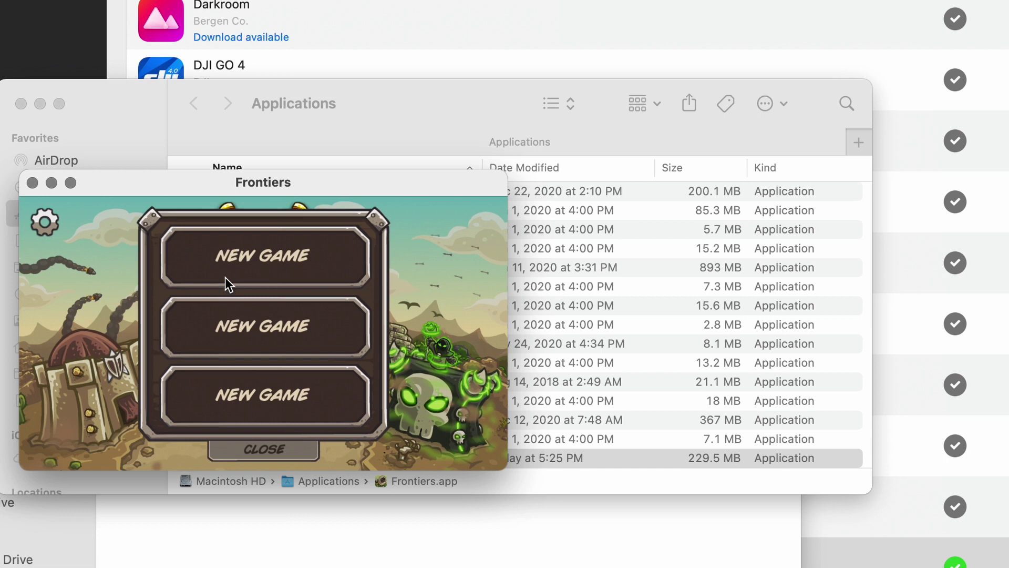
pyautogui.click(248, 261)
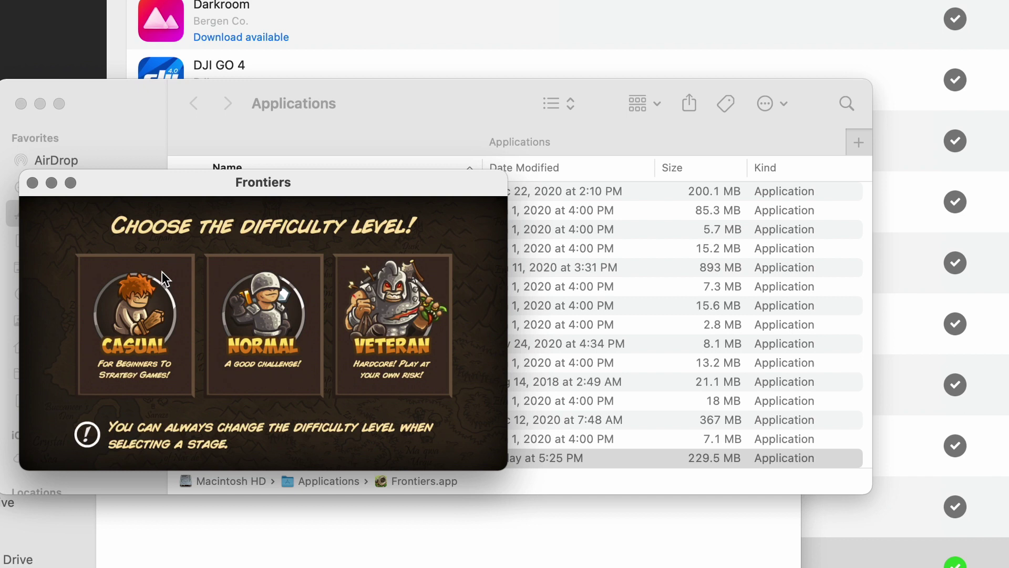
pyautogui.click(162, 274)
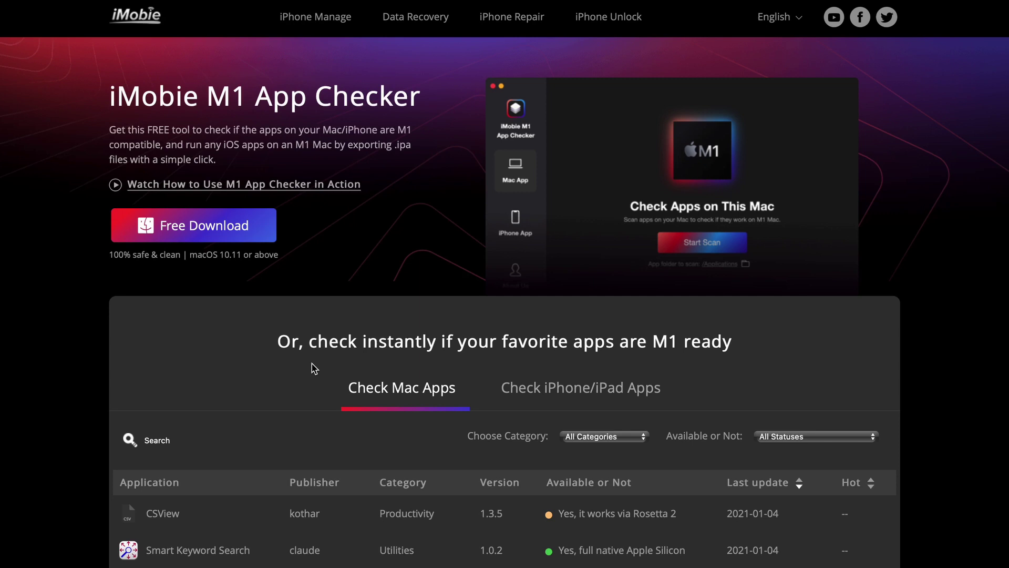
# Download M1 App Checker from imobie.com, allow the download, and open it past Gatekeeper.
pyautogui.scroll(-3, 314, 368)
pyautogui.scroll(2, 313, 378)
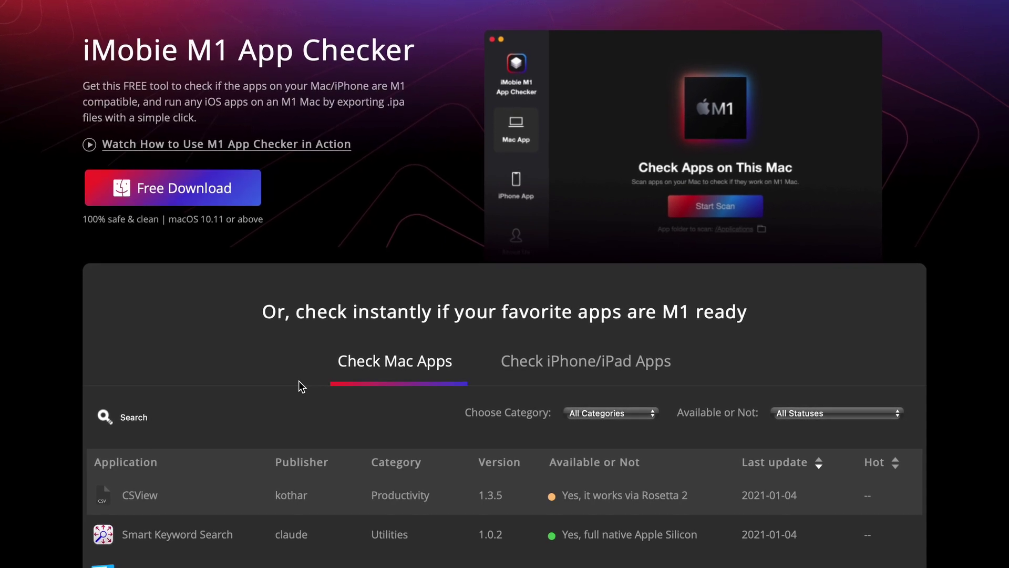
pyautogui.scroll(1, 298, 382)
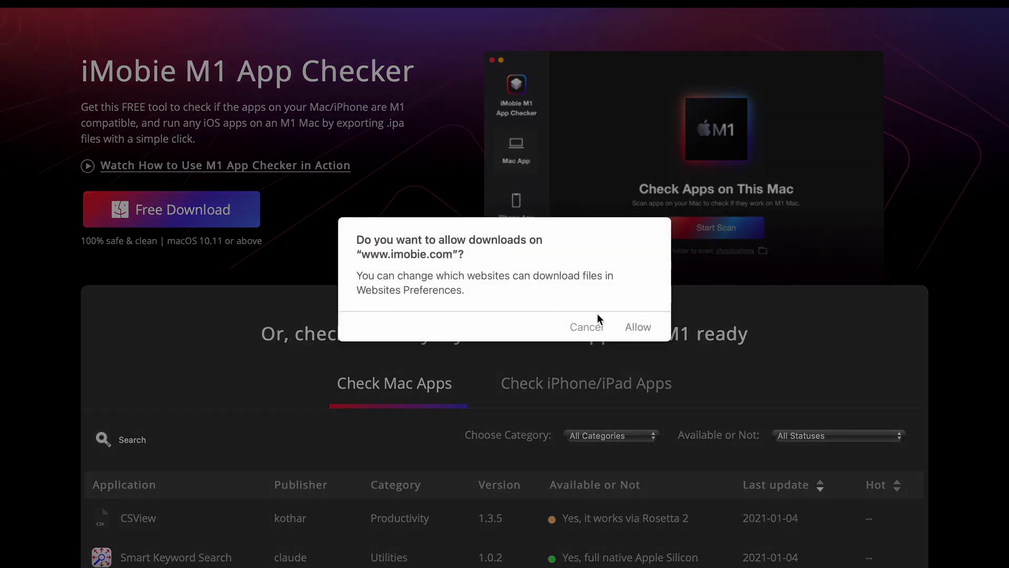
pyautogui.click(634, 332)
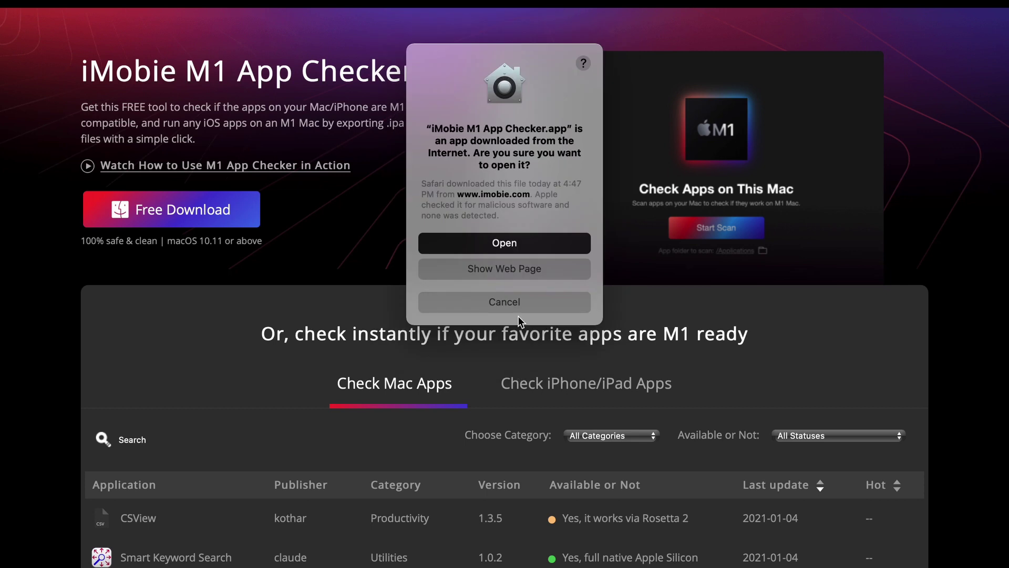
pyautogui.click(538, 245)
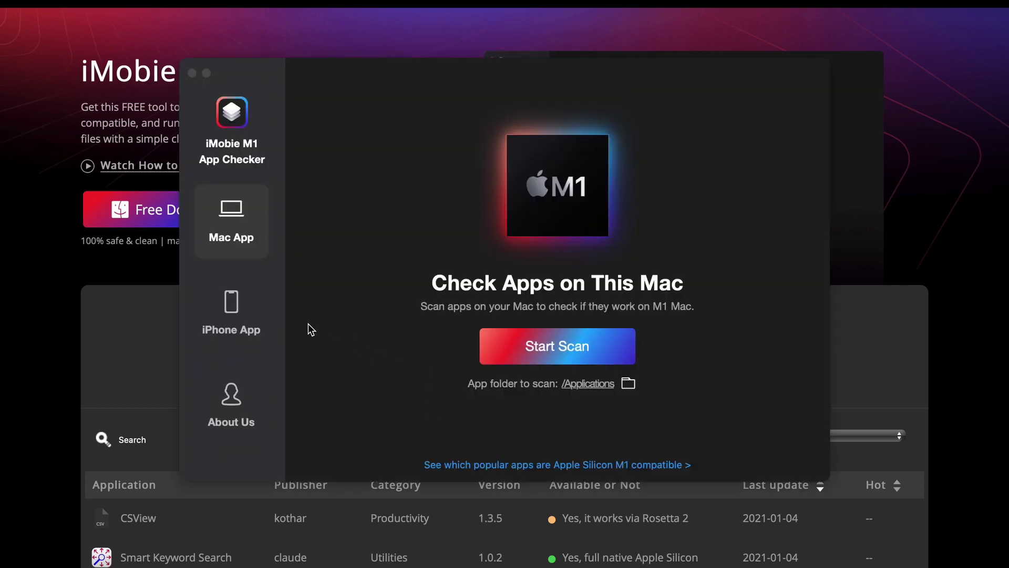
# Search iPhone apps for foobar2000 and download the result.
pyautogui.click(234, 313)
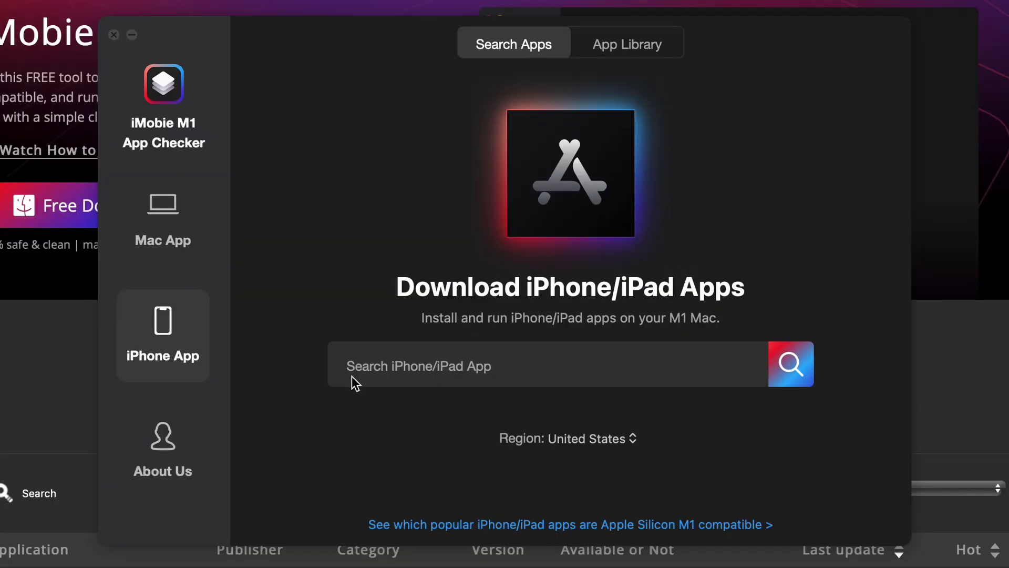
pyautogui.click(467, 382)
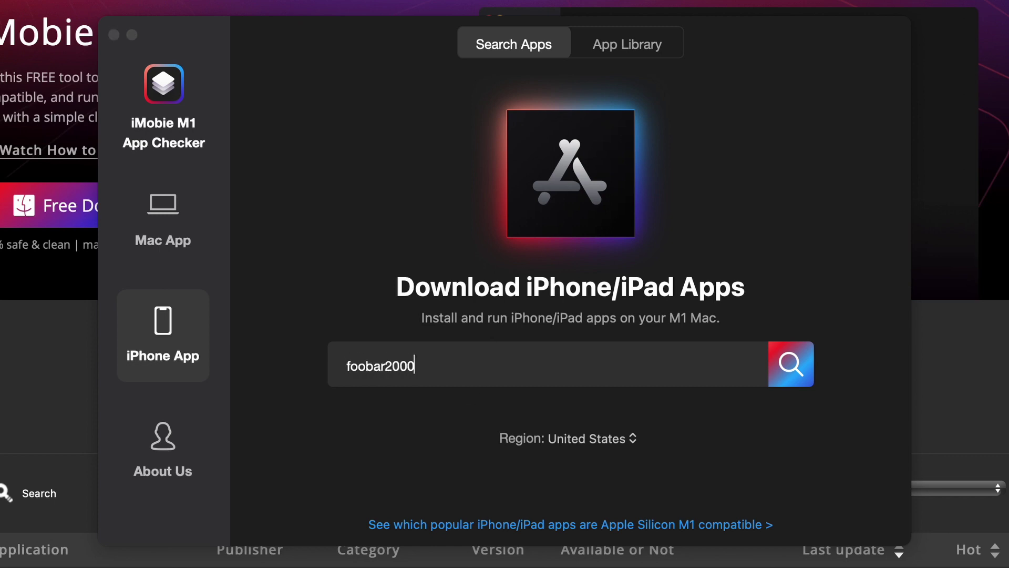
pyautogui.press('Return')
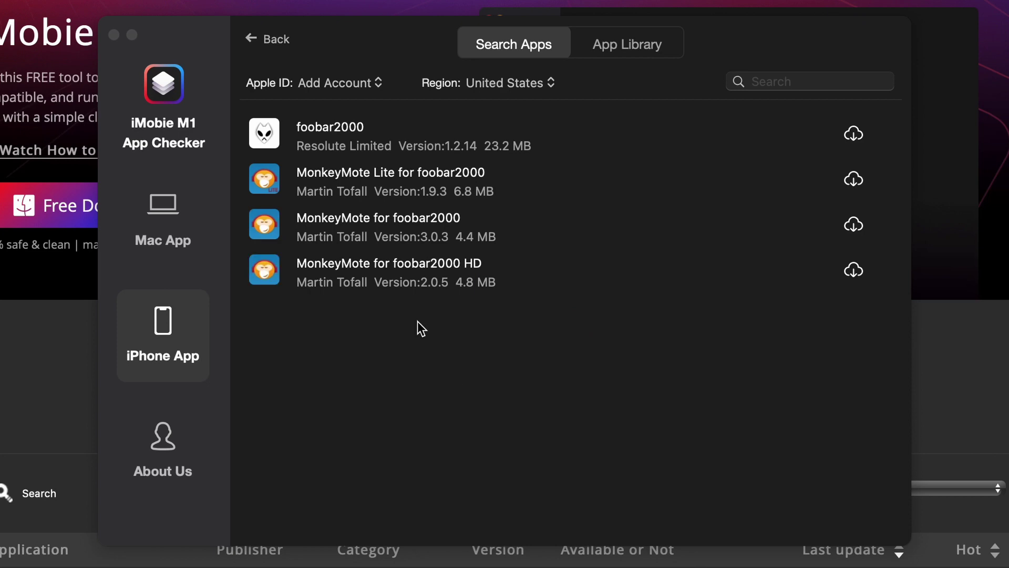
pyautogui.click(855, 139)
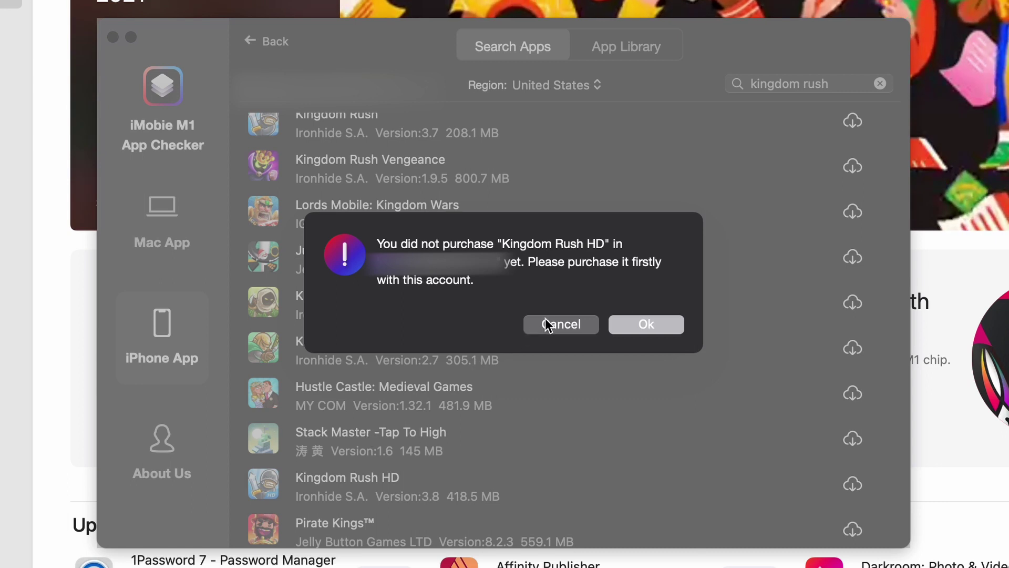
# Dismiss the Kingdom Rush HD not-purchased warning and view Kingdom Rush Origins in the App Library.
pyautogui.click(621, 326)
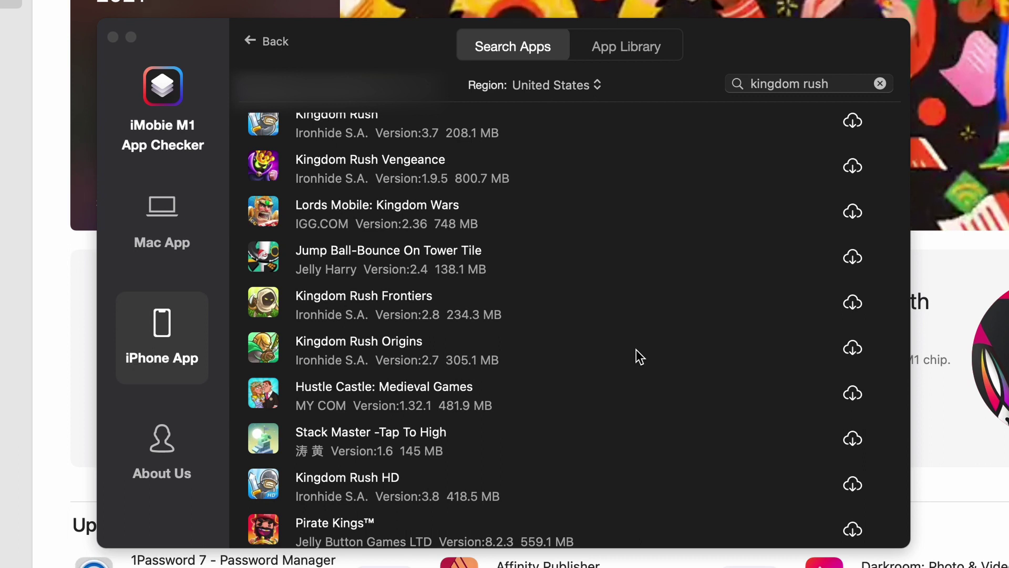
pyautogui.scroll(1, 636, 349)
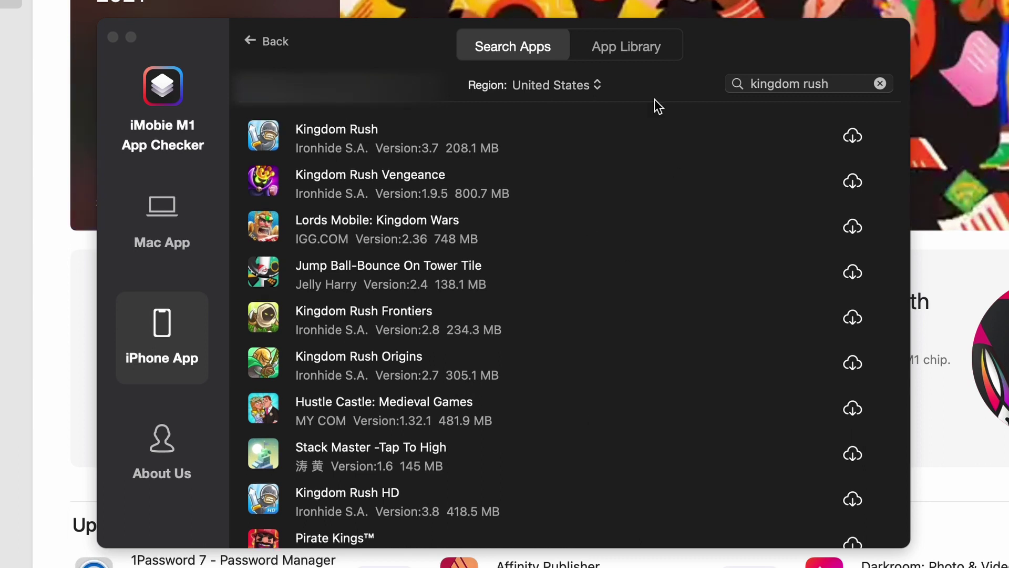
pyautogui.click(637, 52)
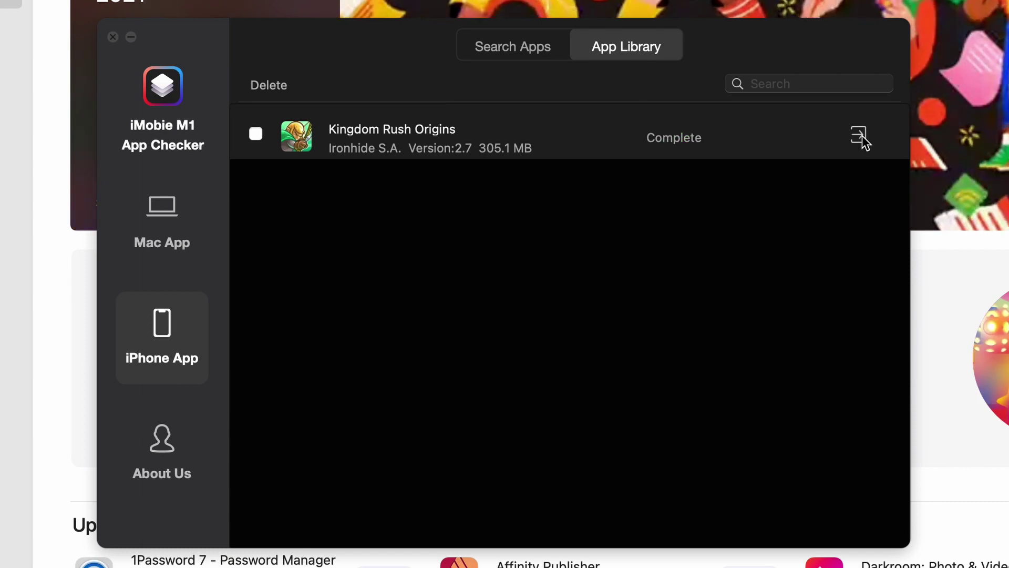
# Install Kingdom Rush Origins-2.7.ipa from the Desktop as a Mac app.
pyautogui.click(862, 135)
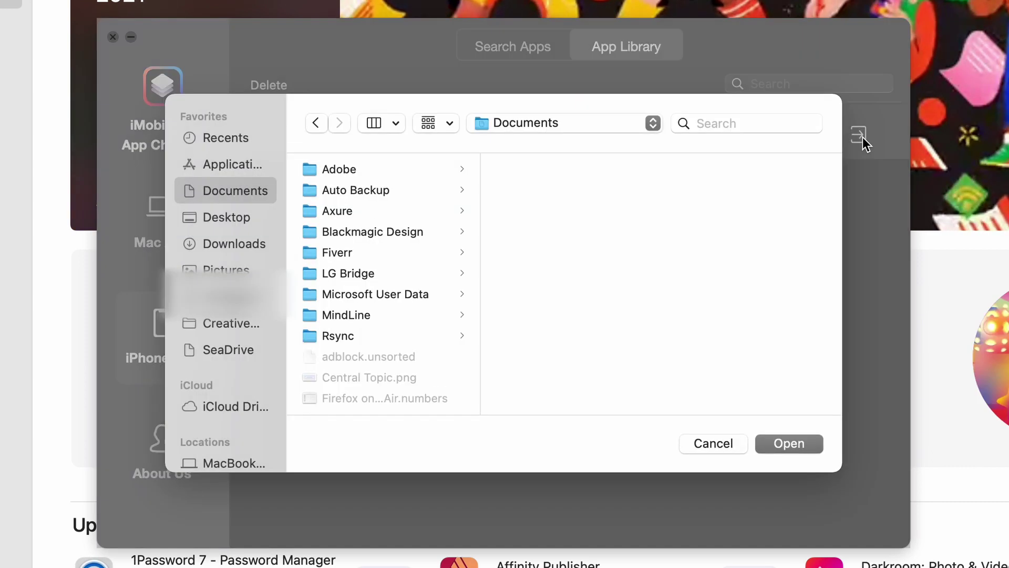
pyautogui.click(206, 217)
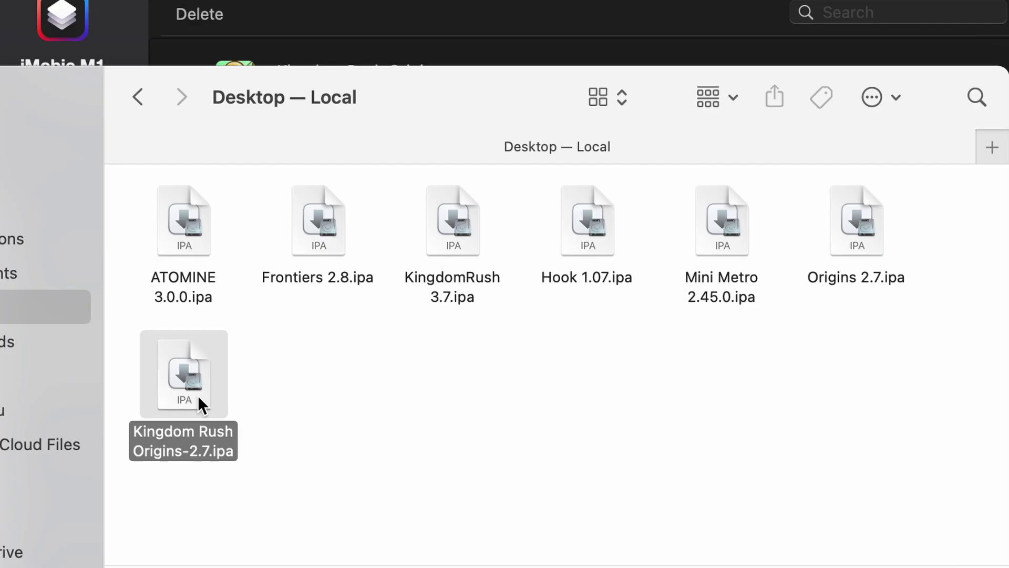
pyautogui.doubleClick(188, 364)
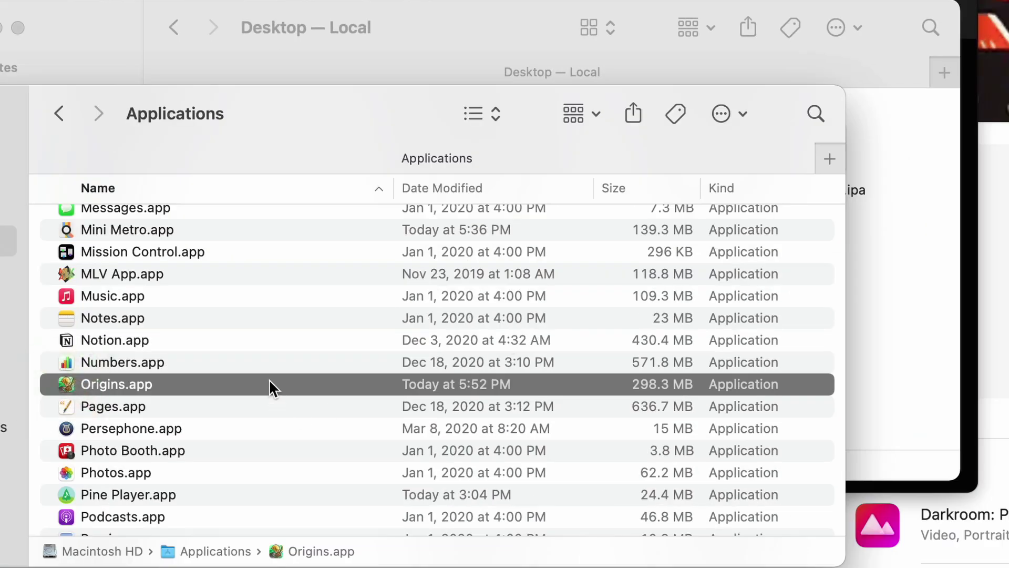
# Launch Origins full screen and go from the title screen to the save slots.
pyautogui.doubleClick(269, 381)
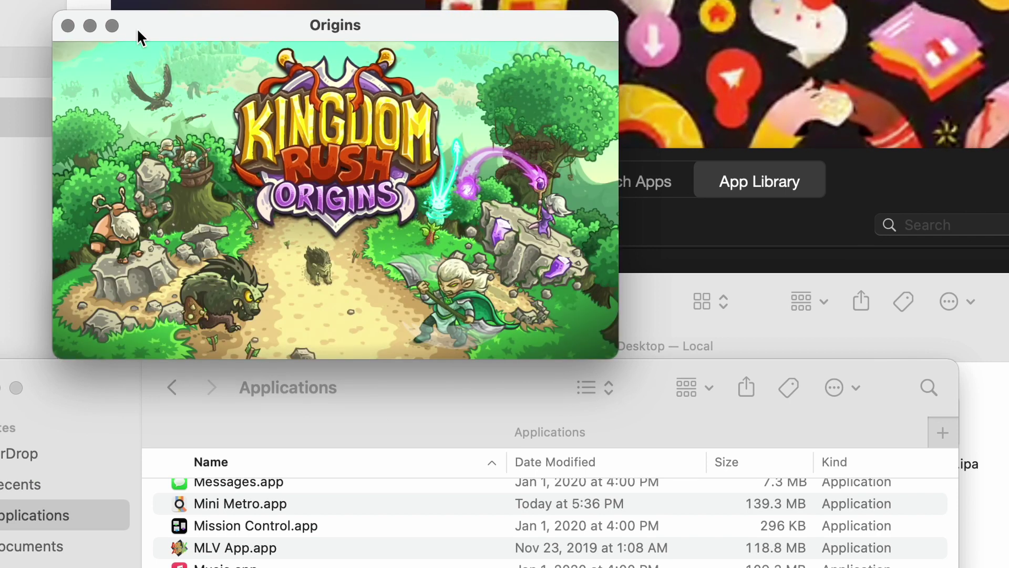
pyautogui.click(112, 25)
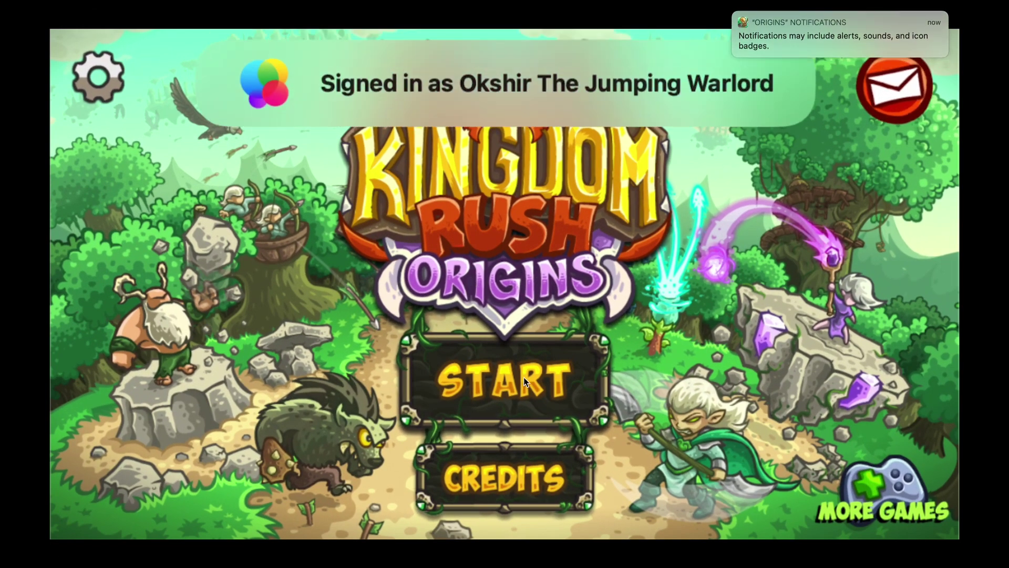
pyautogui.click(524, 377)
pyautogui.click(519, 185)
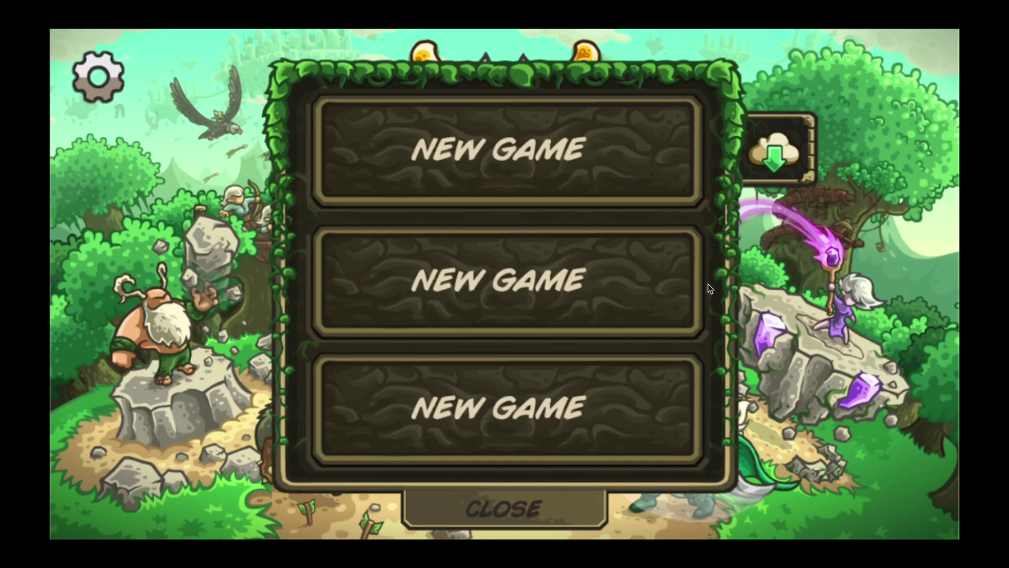
# Download the iCloud save into Slot 1, restoring 71/110 stars.
pyautogui.click(769, 155)
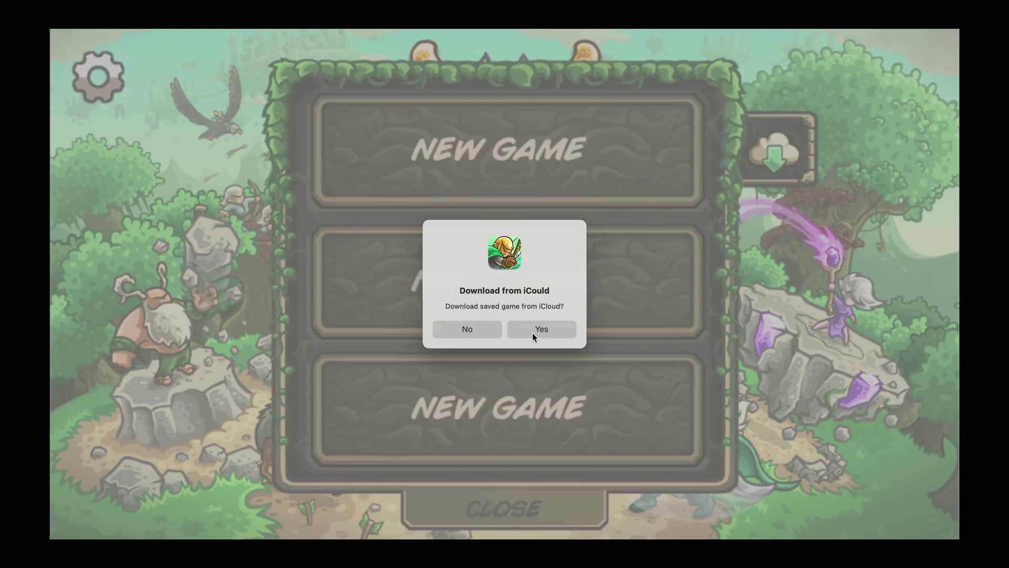
pyautogui.click(532, 333)
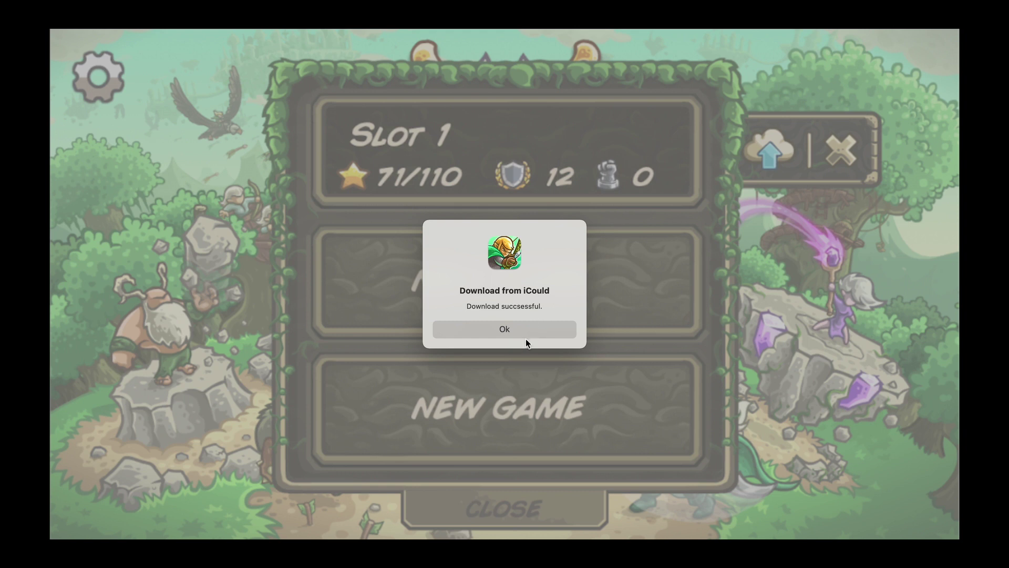
pyautogui.click(526, 336)
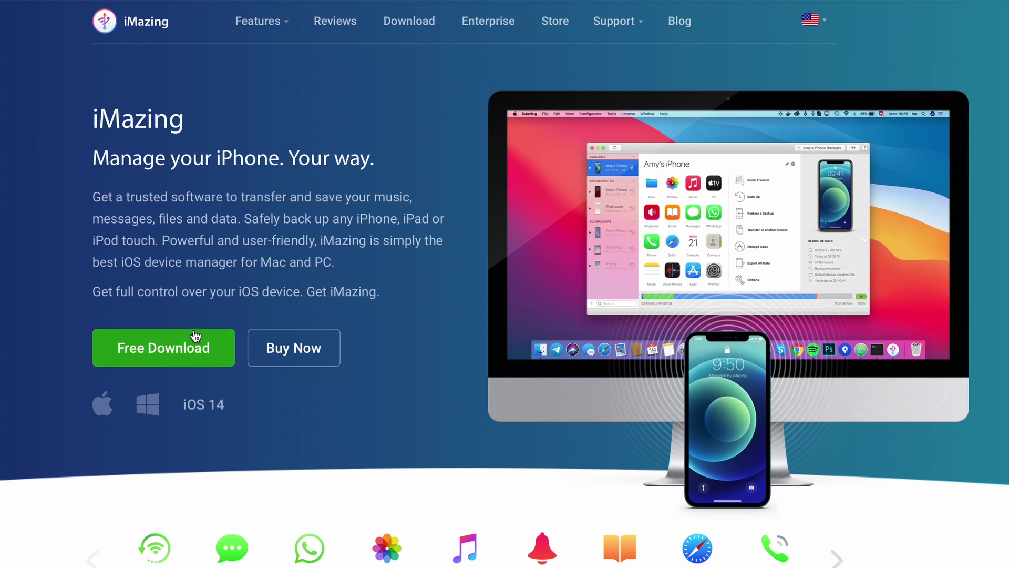
# Download iMazing2forMac.dmg and copy iMazing into the Applications folder.
pyautogui.click(197, 360)
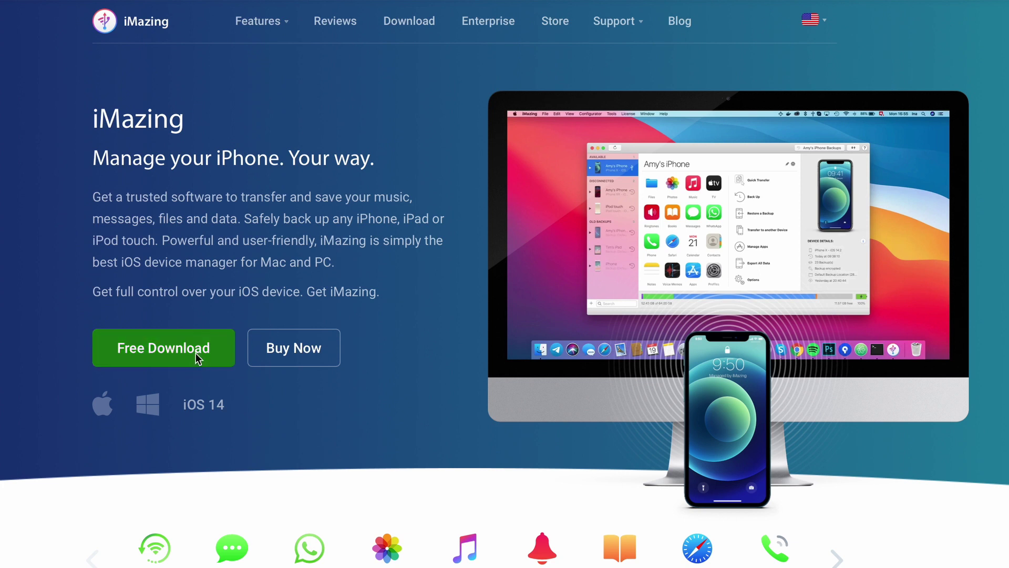
pyautogui.click(195, 352)
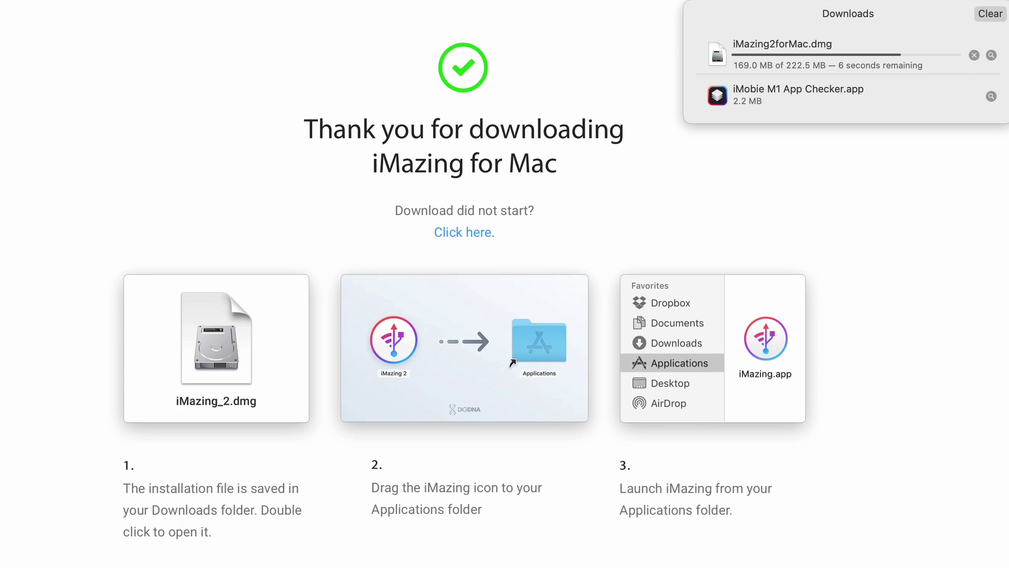
pyautogui.doubleClick(818, 69)
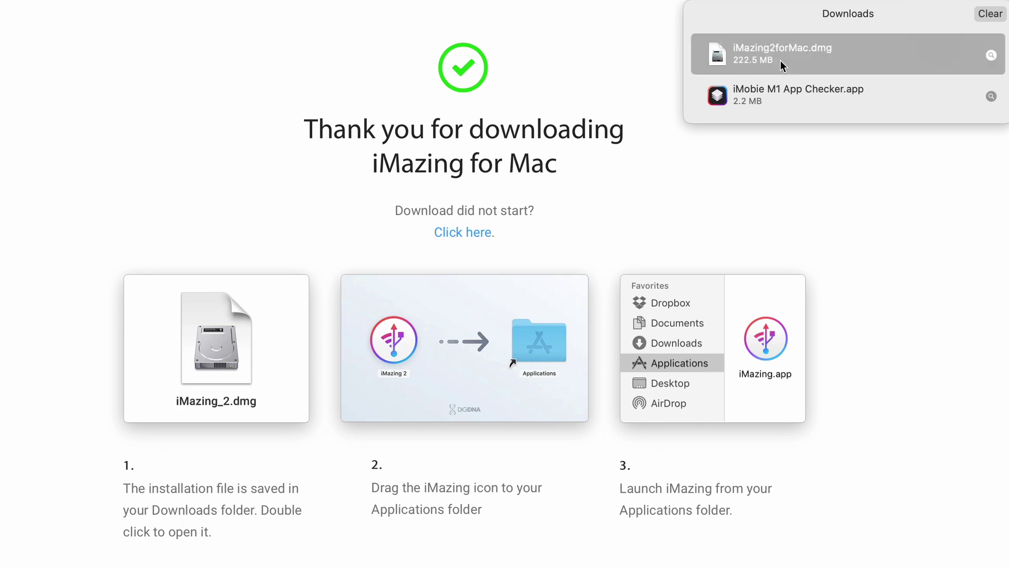
pyautogui.moveTo(197, 196); pyautogui.dragTo(415, 210)
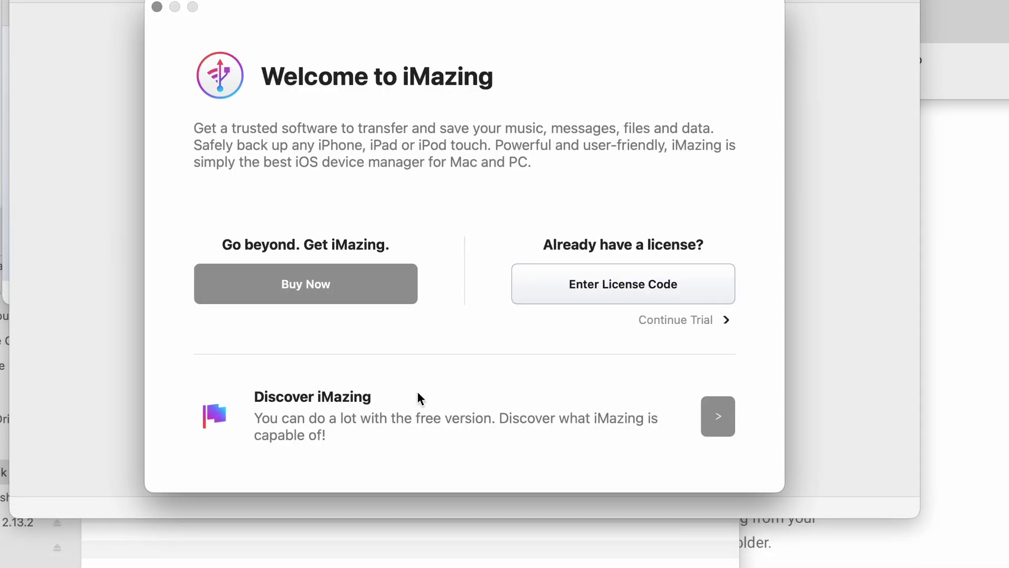
# Continue the iMazing trial and list the Manage Apps library down to Frontiers.
pyautogui.click(668, 323)
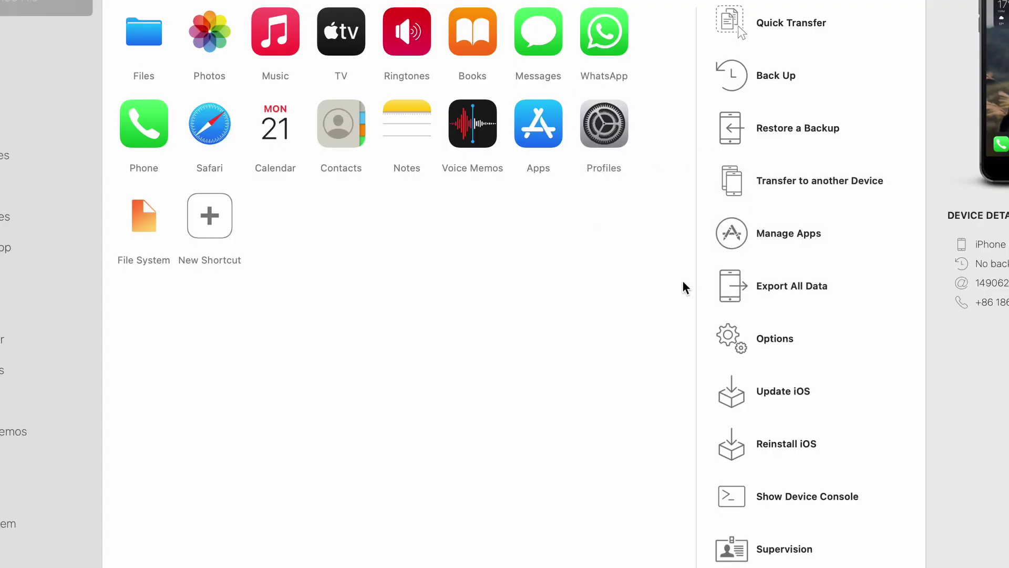
pyautogui.click(761, 234)
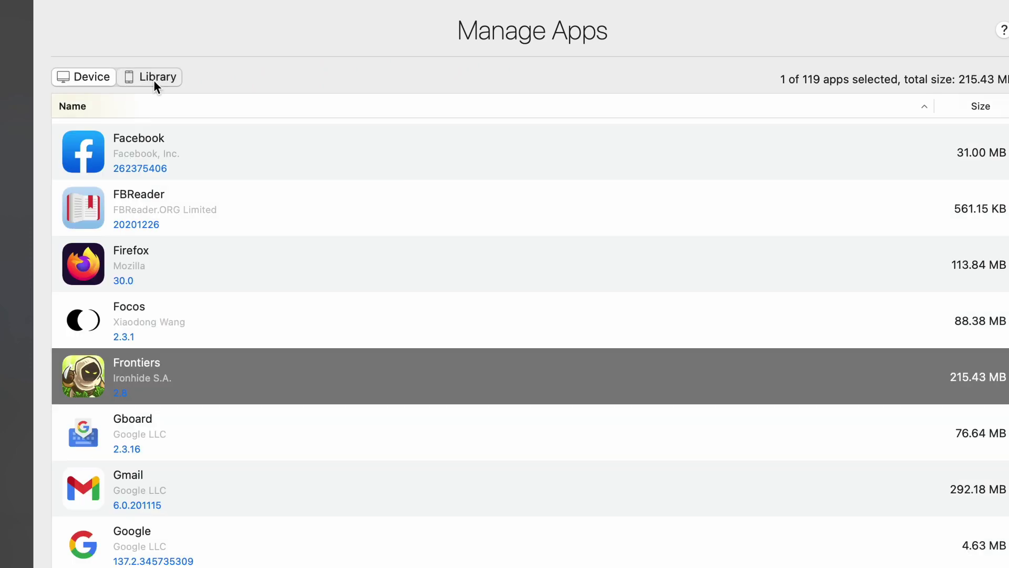
pyautogui.click(127, 80)
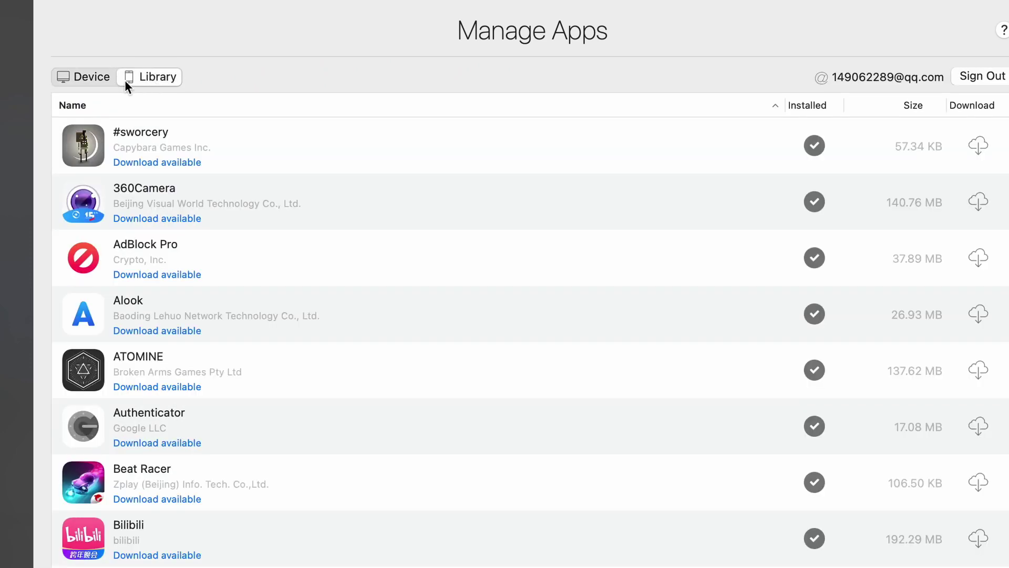
pyautogui.scroll(-10, 269, 345)
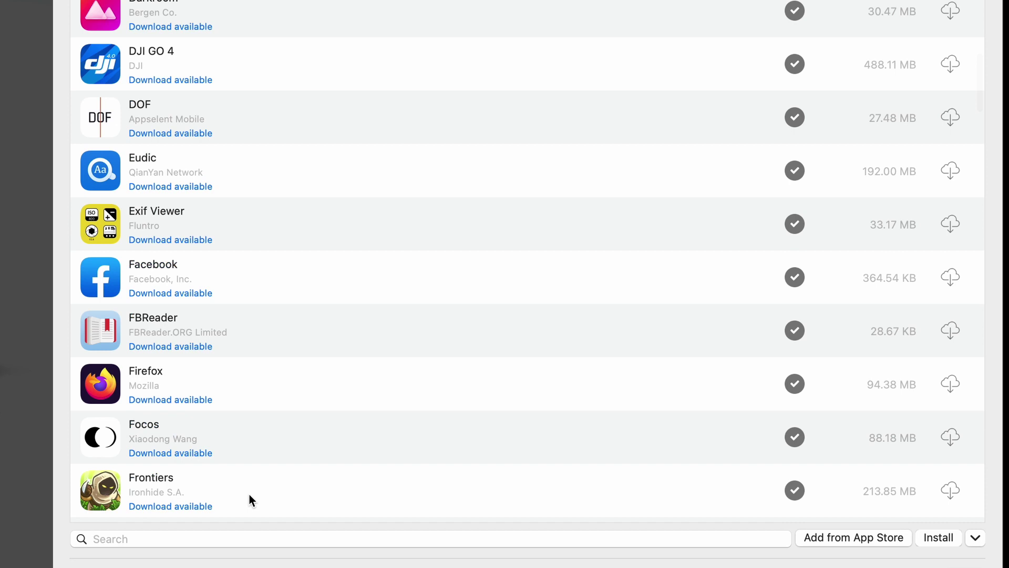
# Download Frontiers 2.8 to the iMazing library and choose Export .IPA for it.
pyautogui.rightClick(249, 494)
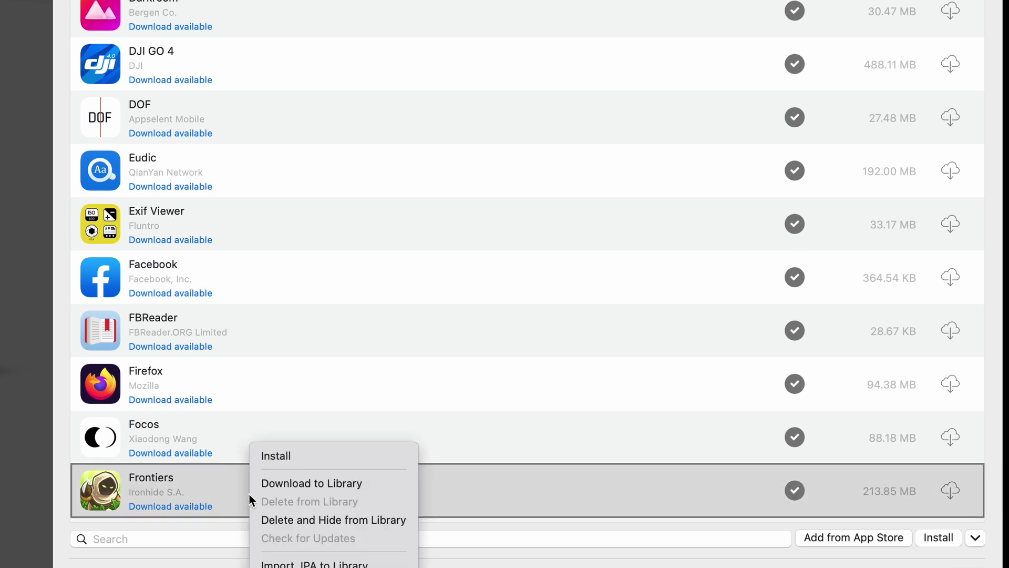
pyautogui.click(279, 483)
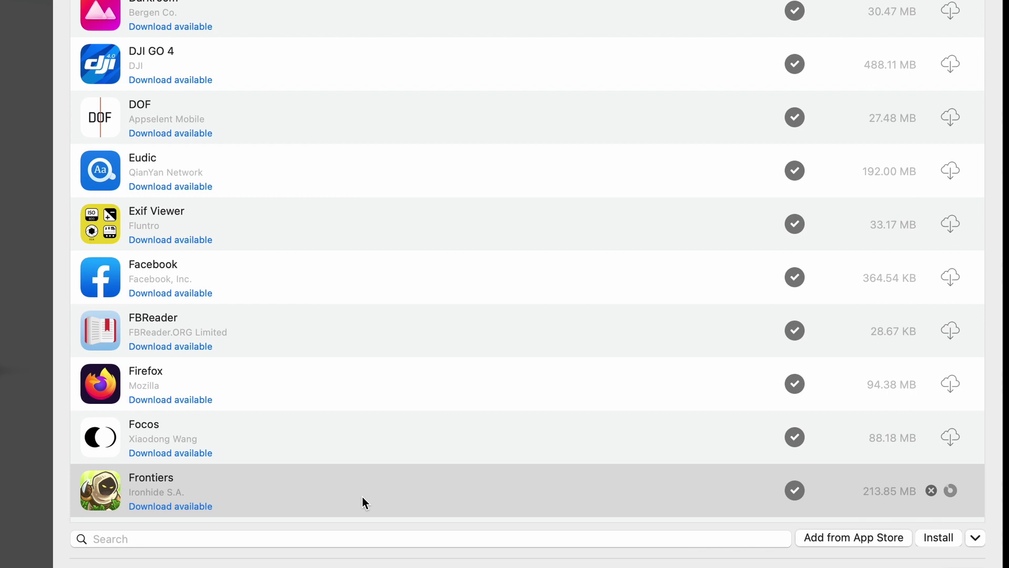
pyautogui.rightClick(311, 487)
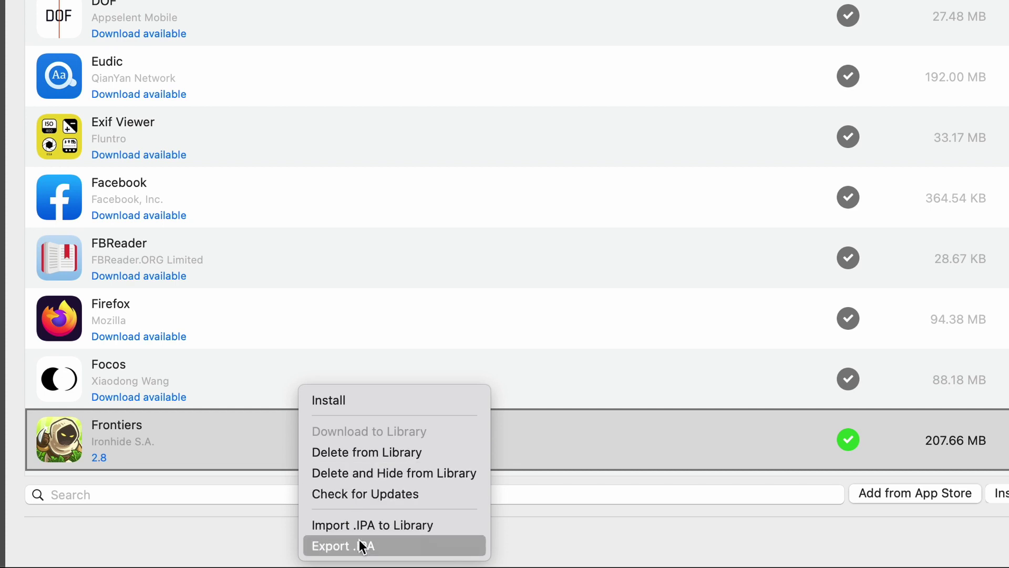
pyautogui.click(387, 546)
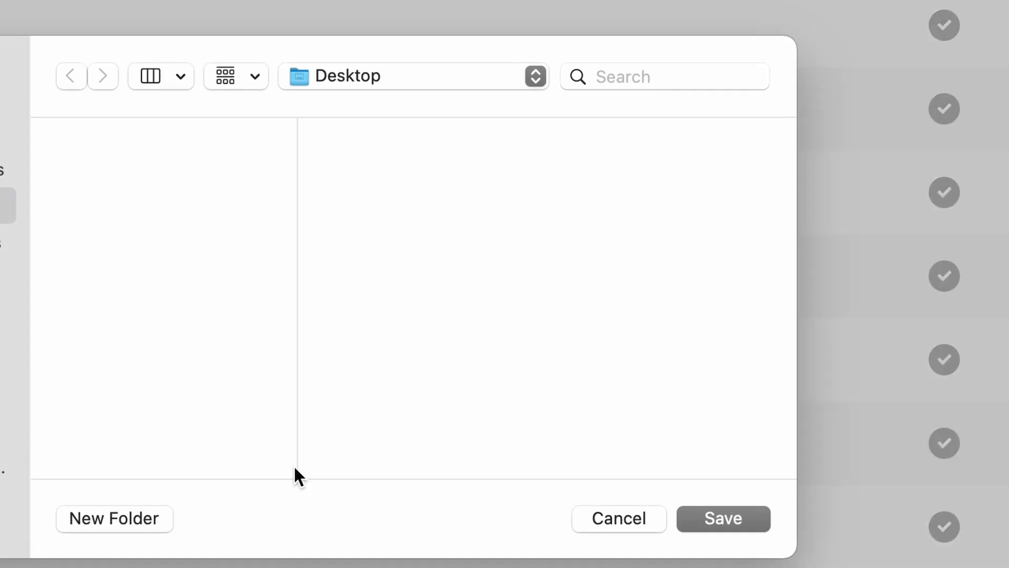
# Save Frontiers 2.8.ipa to the Desktop and install it by double-clicking it.
pyautogui.click(701, 516)
pyautogui.click(184, 253)
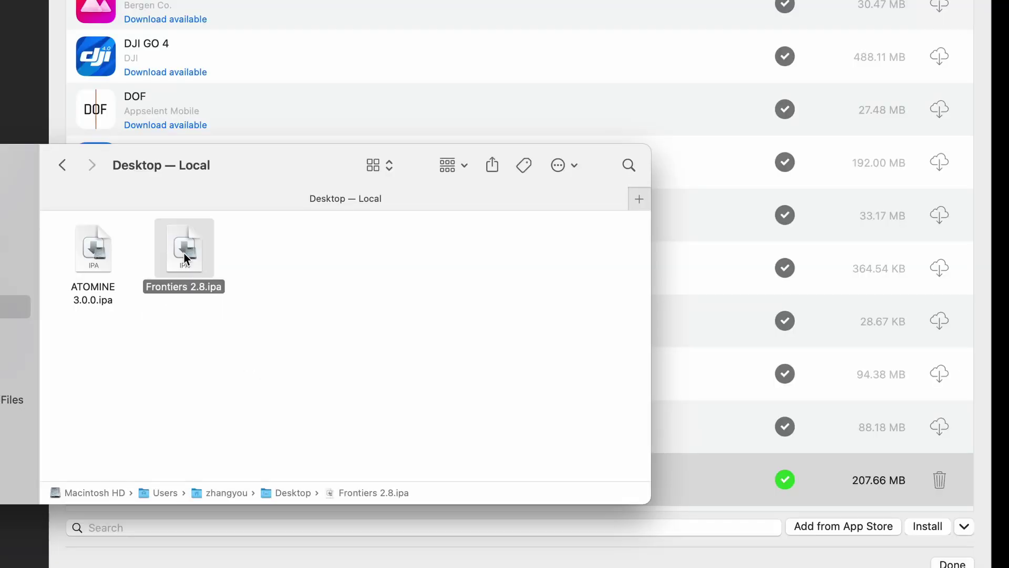
pyautogui.doubleClick(184, 253)
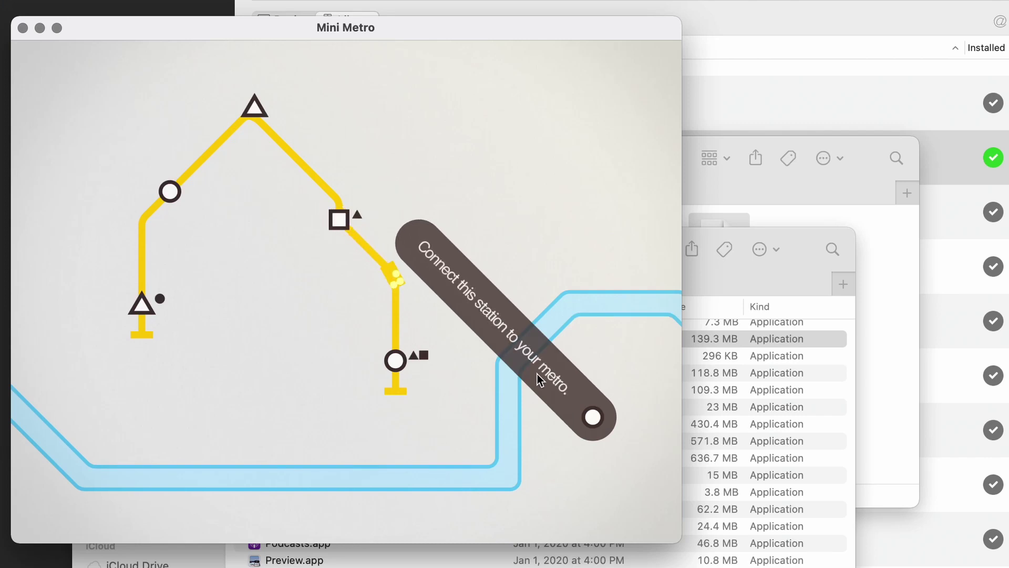
# Draw a red line from the yellow line's circle station to the circle station across the river.
pyautogui.moveTo(395, 362); pyautogui.dragTo(513, 387)
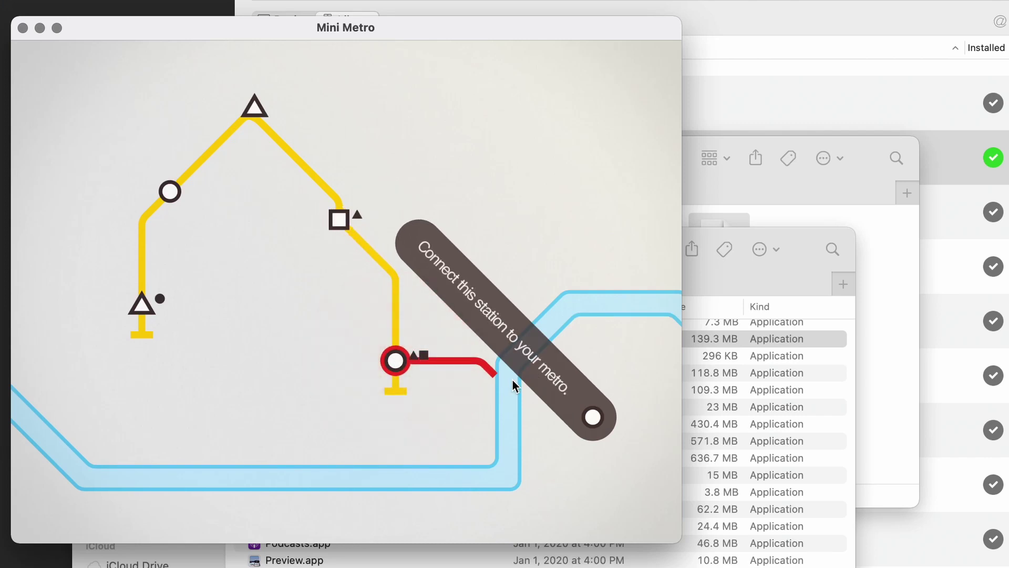
pyautogui.moveTo(575, 408); pyautogui.dragTo(590, 414)
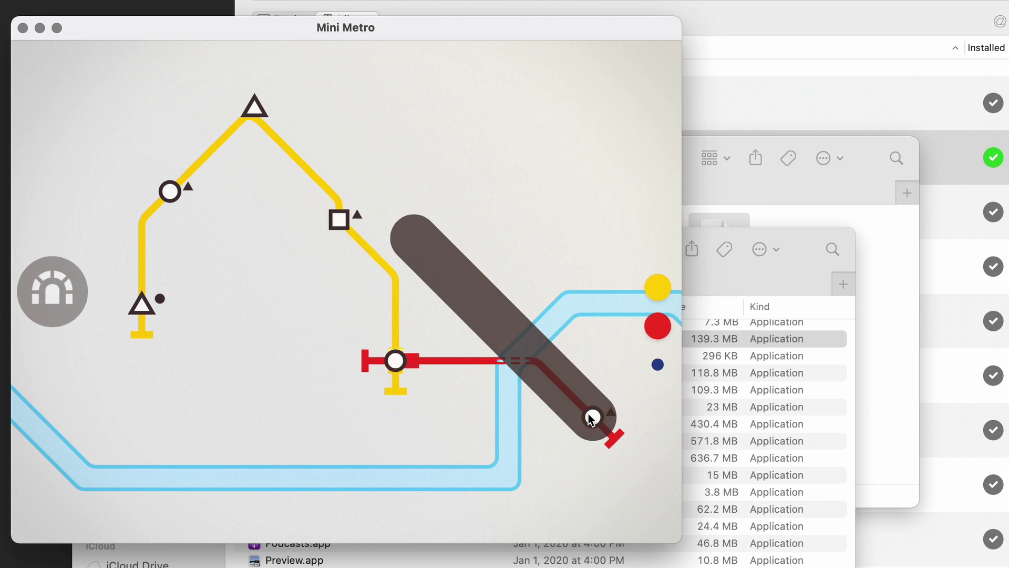
pyautogui.moveTo(42, 306)
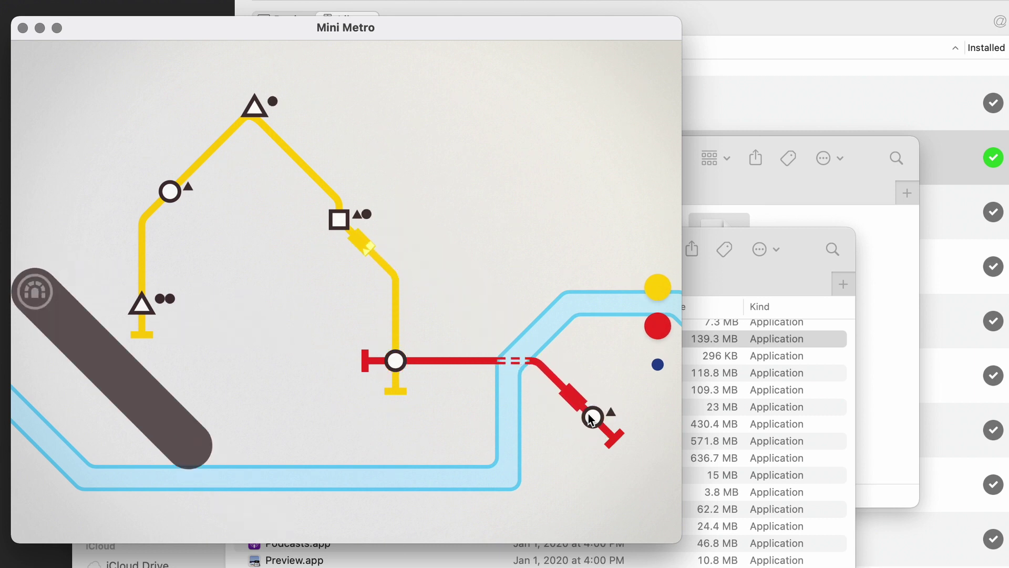